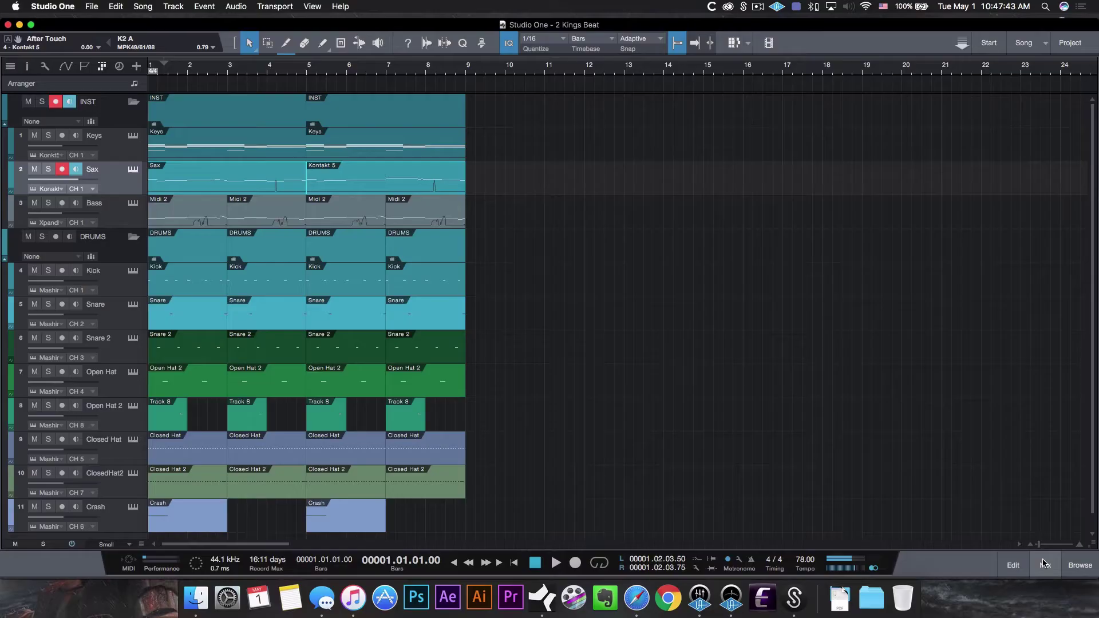
Play back the full beat and view the Kontakt instrument loaded on the Keys track.
{"action": "key", "text": "space"}
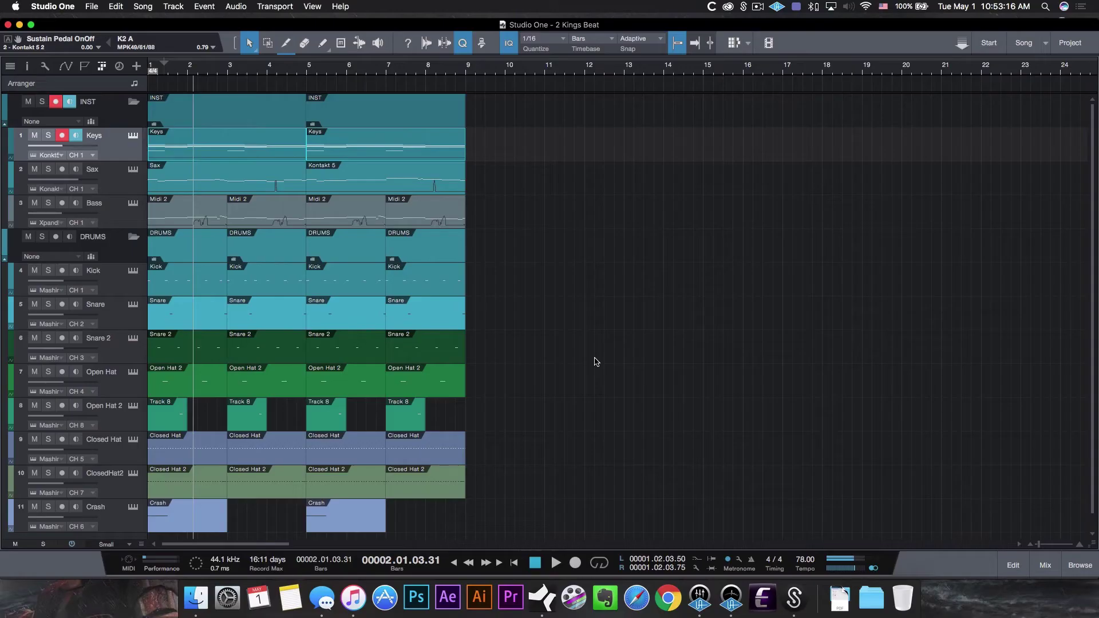
{"action": "left_click", "coordinate": [134, 137]}
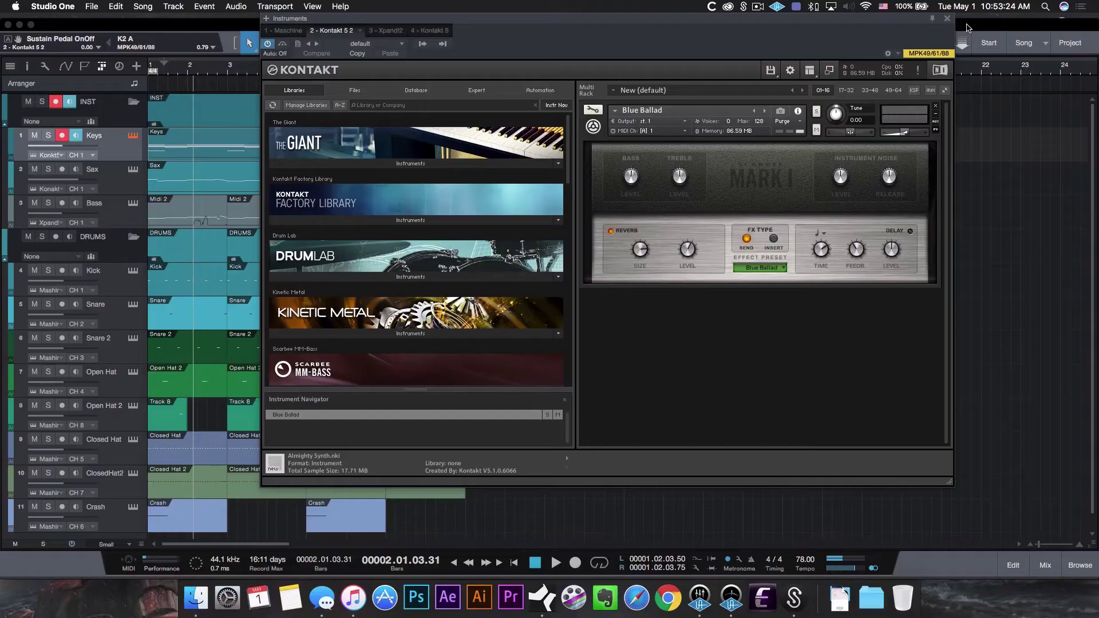
{"action": "left_click", "coordinate": [948, 19]}
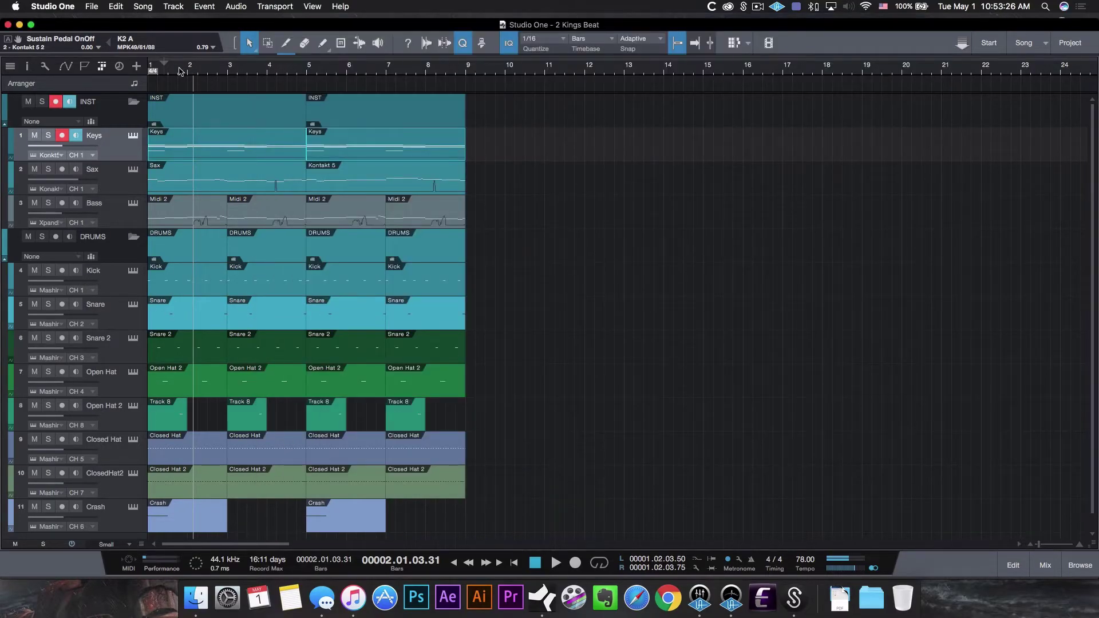
Play the soloed Keys track while viewing its chord notes and velocities in the note editor, and close the editor.
{"action": "key", "text": "e"}
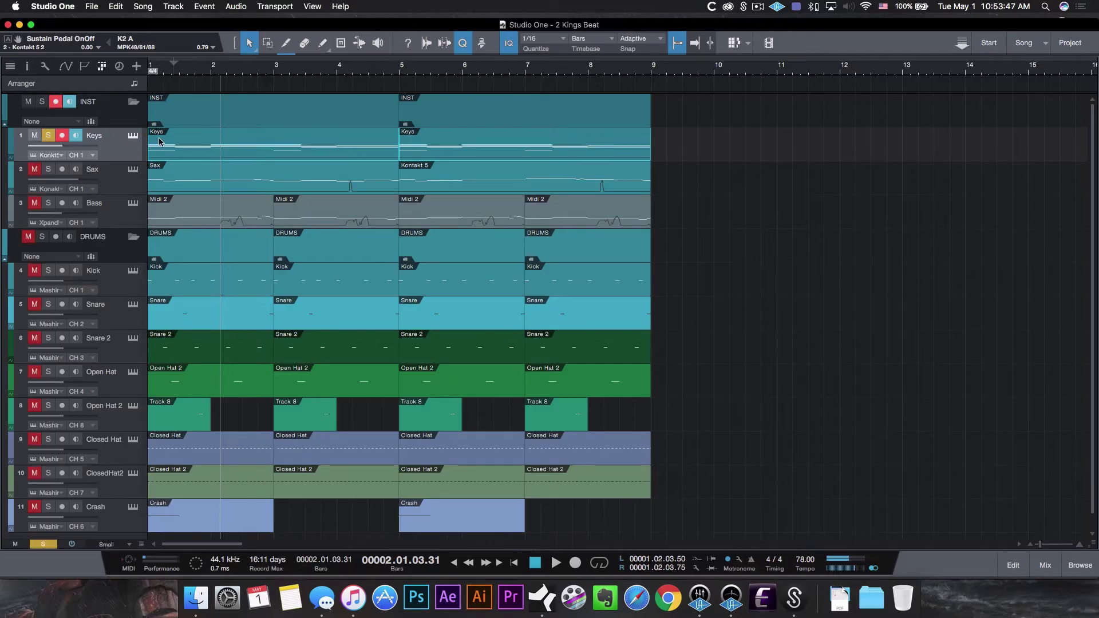
{"action": "double_click", "coordinate": [170, 138]}
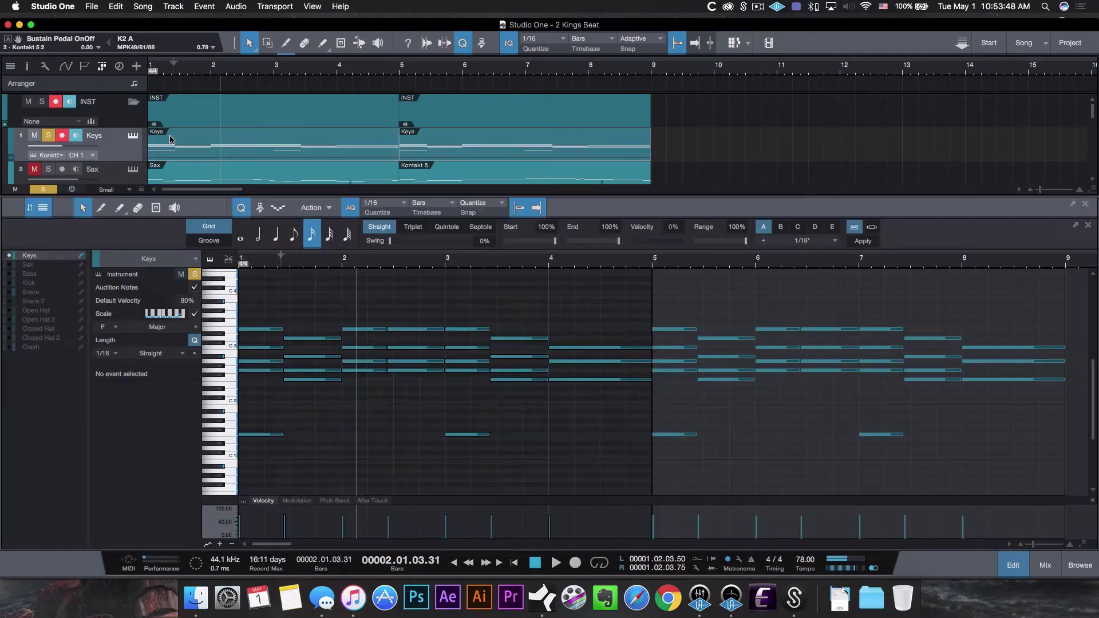
{"action": "key", "text": "space"}
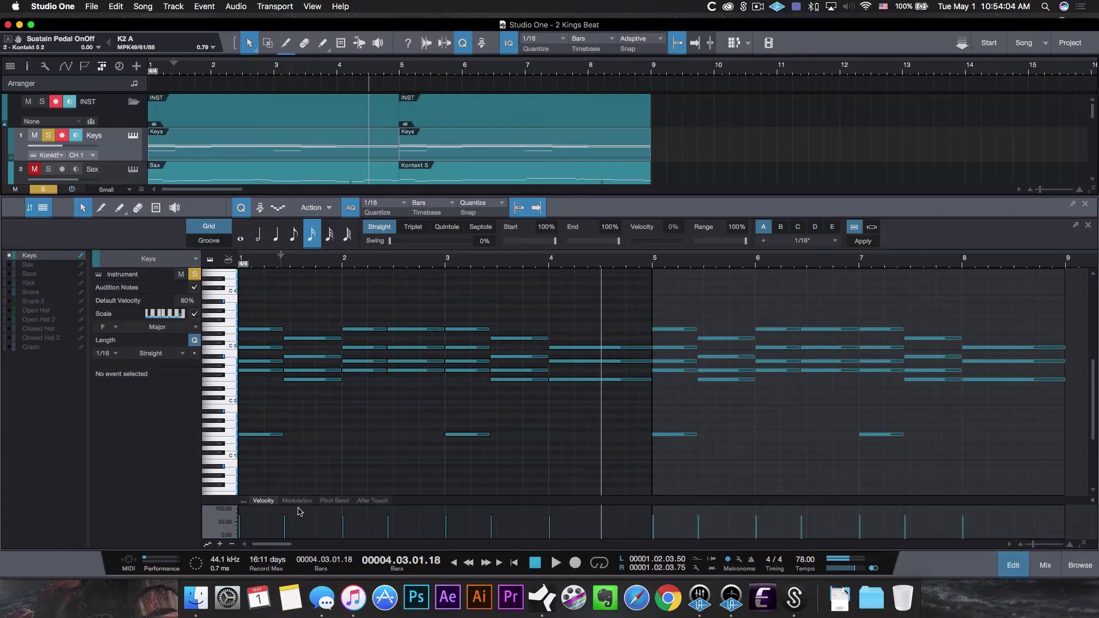
{"action": "scroll", "coordinate": [386, 535], "scroll_direction": "right", "scroll_amount": 1}
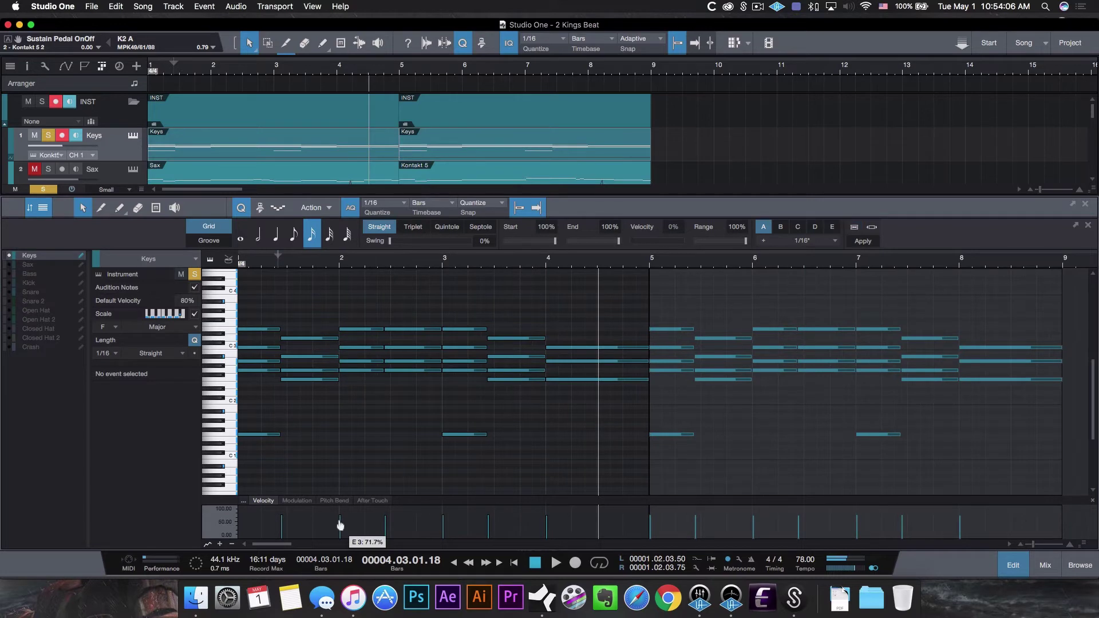
{"action": "left_click", "coordinate": [1009, 565]}
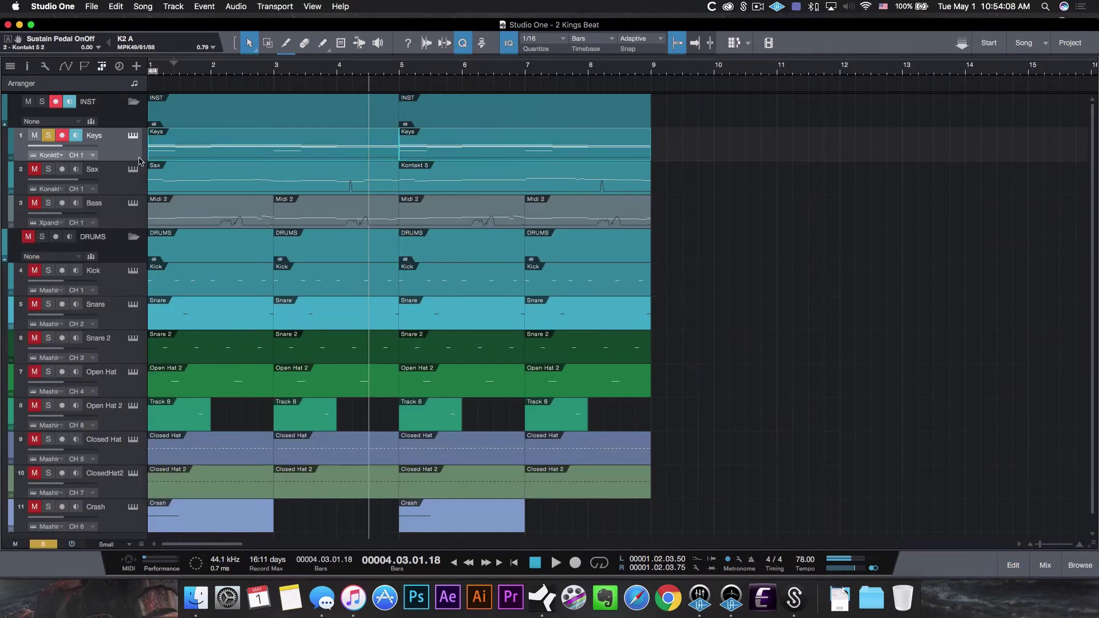
Examine the Closed Hat pattern in the note editor, selecting its first nine notes, and play it back.
{"action": "scroll", "coordinate": [192, 279], "scroll_direction": "down", "scroll_amount": 1}
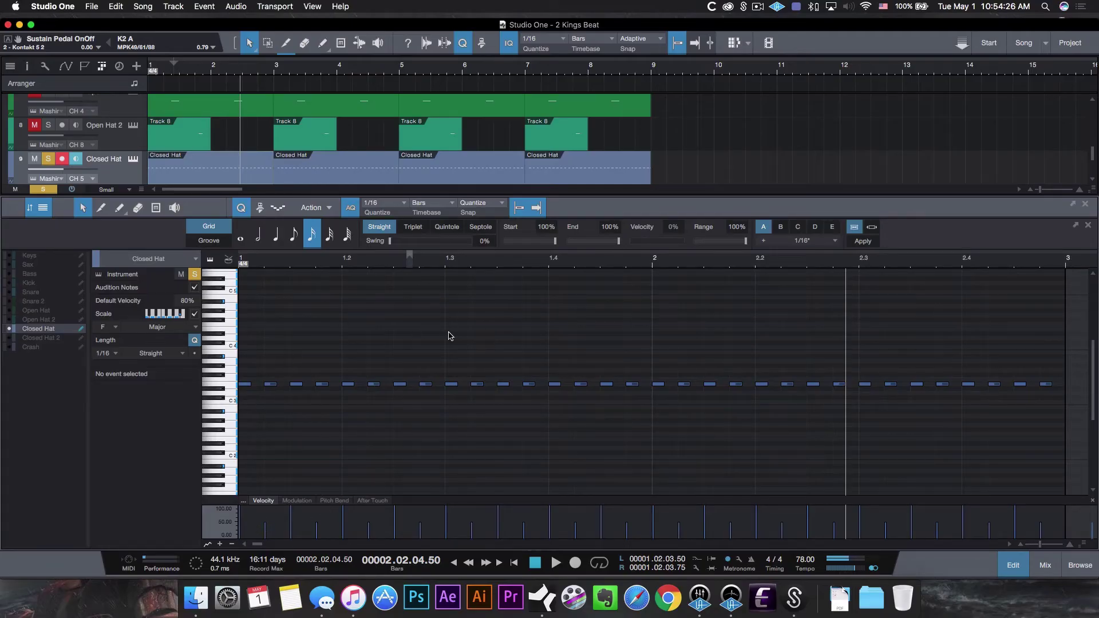
{"action": "left_click_drag", "start_coordinate": [394, 400], "coordinate": [240, 418]}
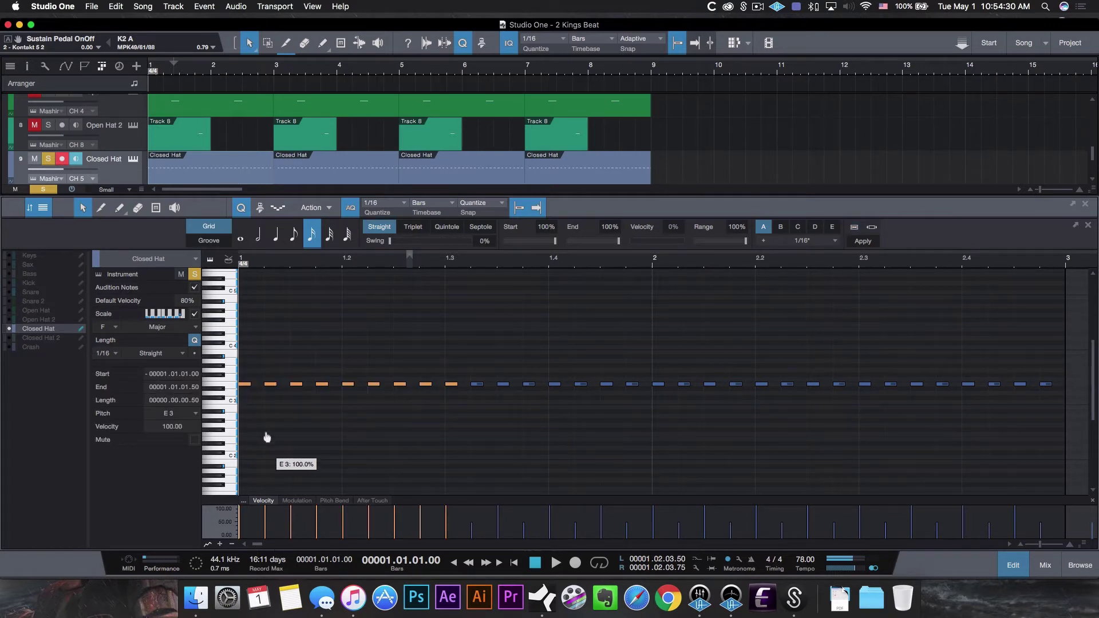
{"action": "key", "text": "space"}
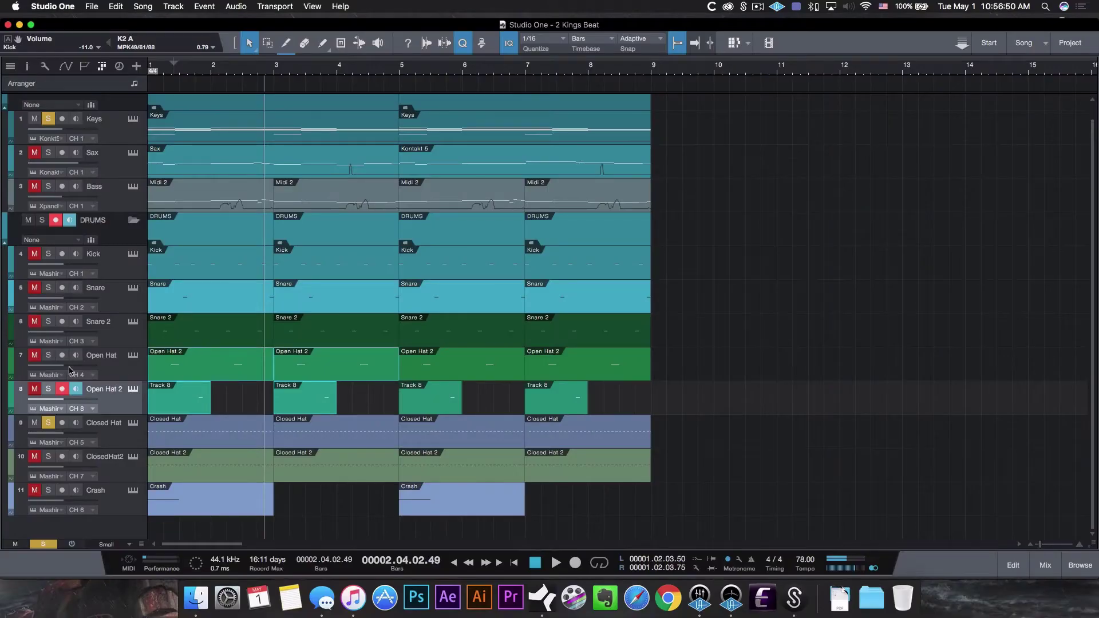
Solo the Open Hat track and view the Open Hat and Closed Hat 2 patterns in the note editor.
{"action": "left_click", "coordinate": [48, 356]}
{"action": "double_click", "coordinate": [203, 365]}
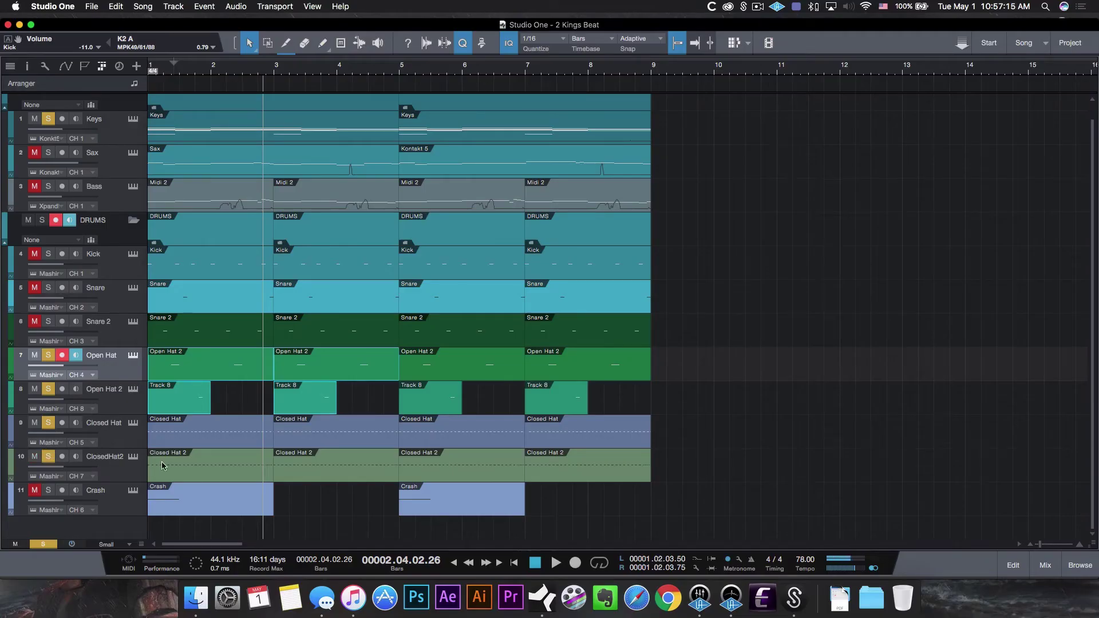
{"action": "double_click", "coordinate": [162, 465]}
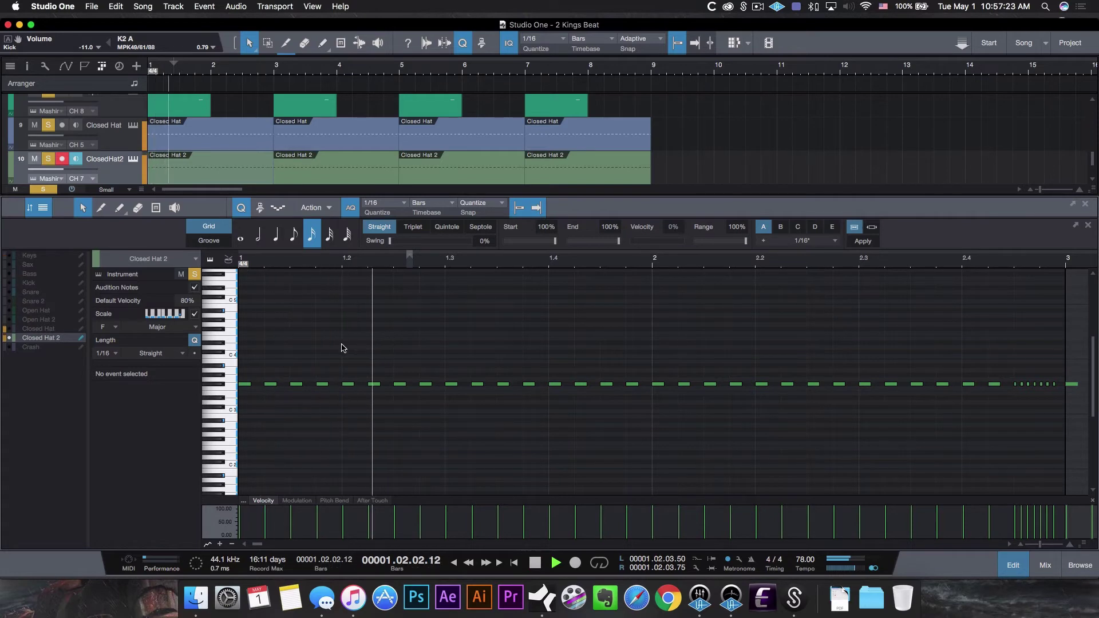
{"action": "left_click", "coordinate": [1015, 564]}
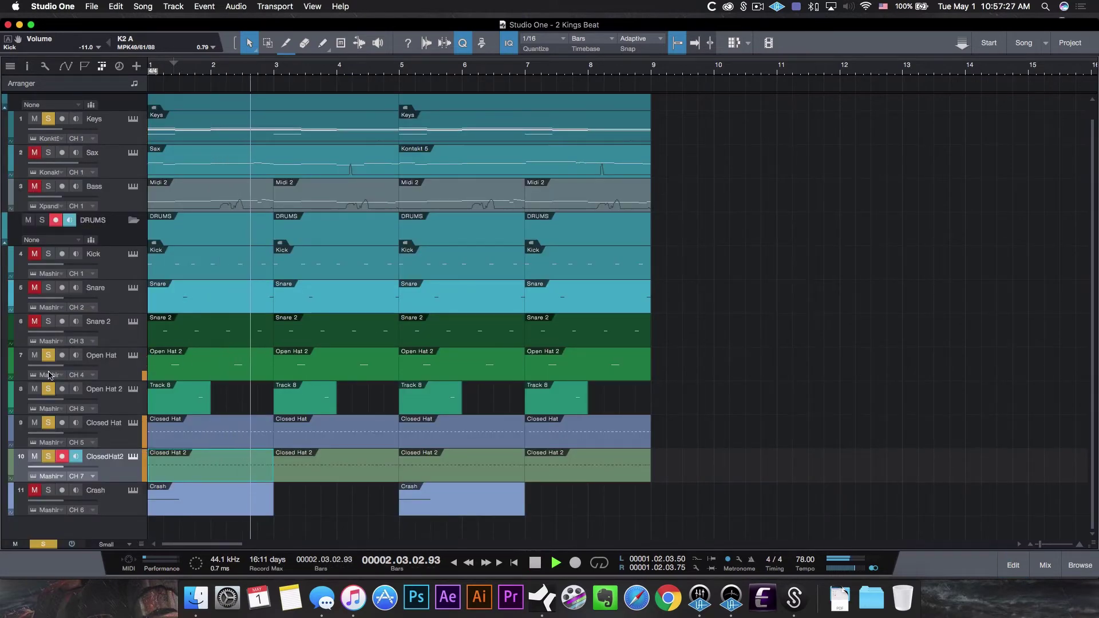
Toggle the Closed Hat track's solo and mute, and play the Keys with the hats and the other drum layers.
{"action": "left_click", "coordinate": [49, 422]}
{"action": "left_click", "coordinate": [34, 422]}
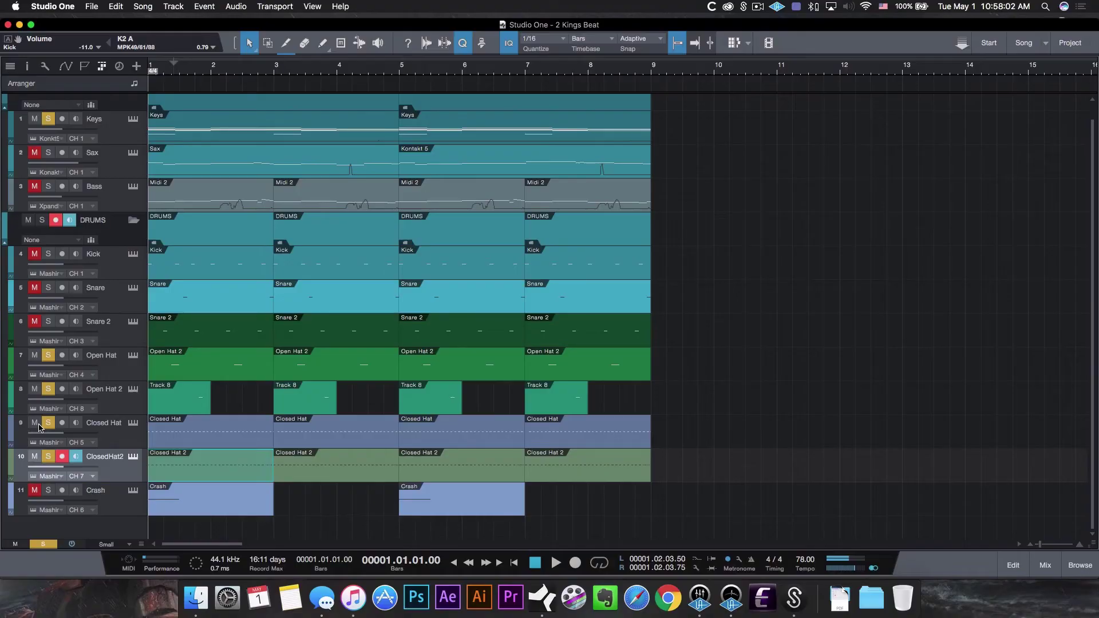
{"action": "key", "text": "space"}
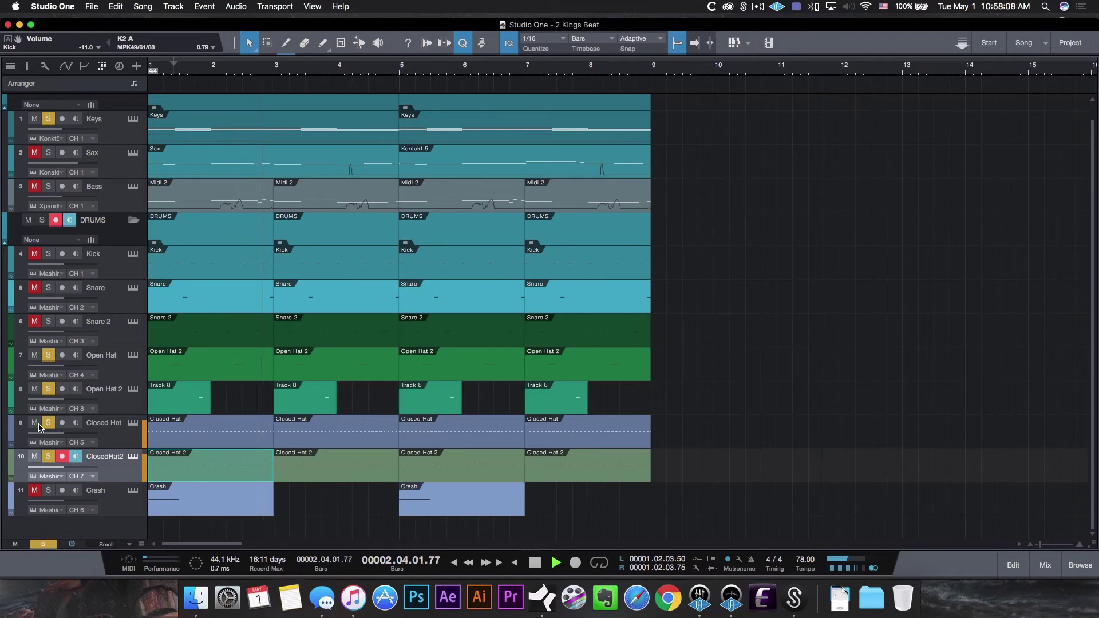
{"action": "key", "text": "space"}
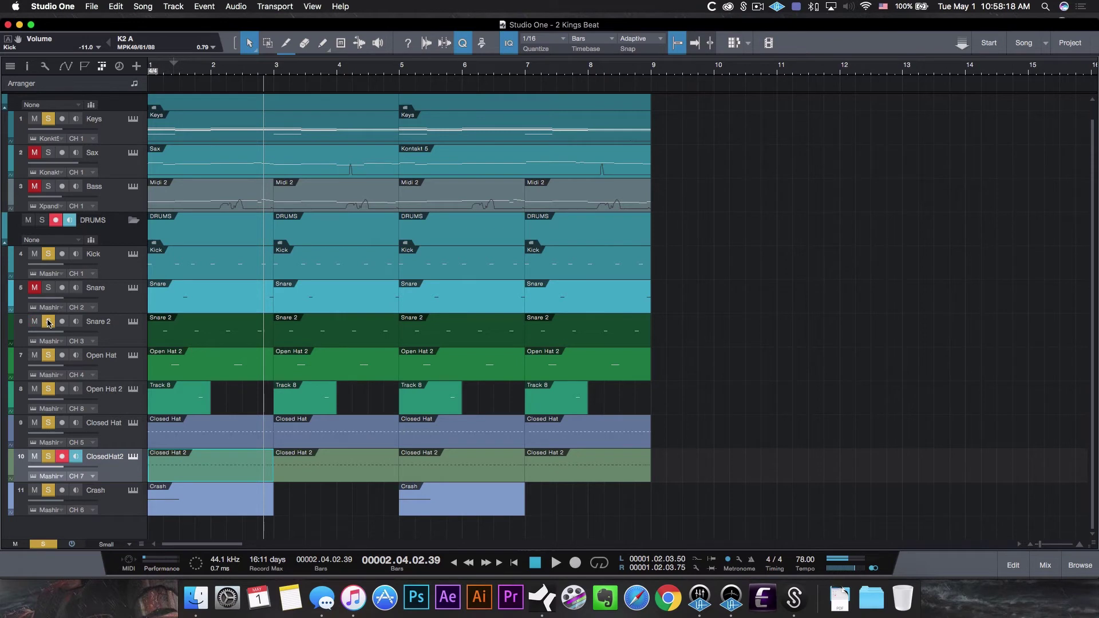
{"action": "key", "text": "space"}
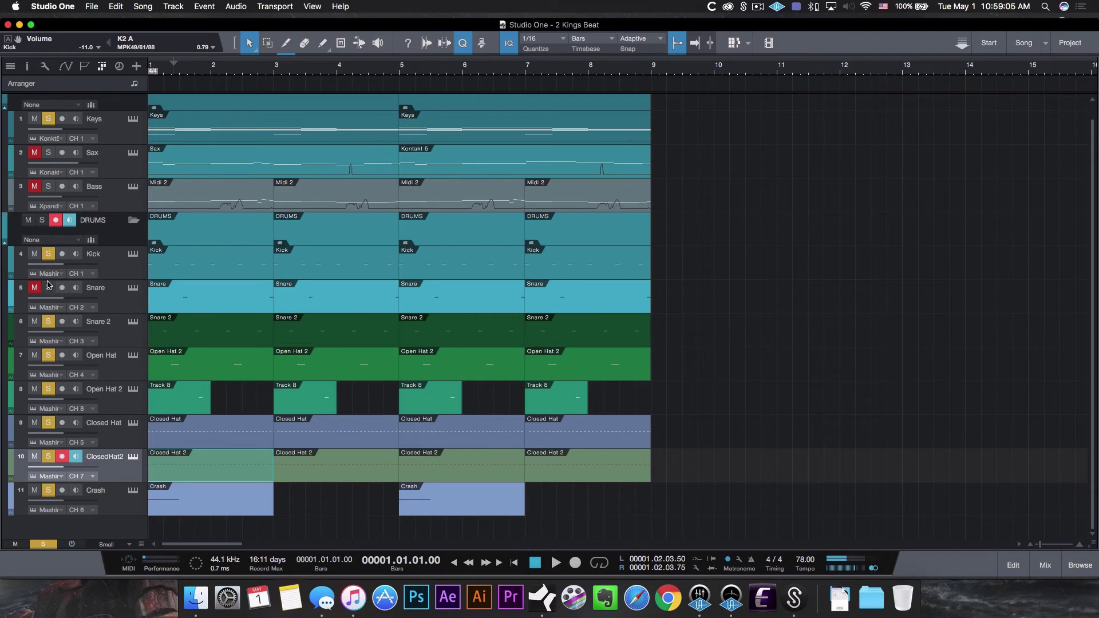
{"action": "key", "text": "space"}
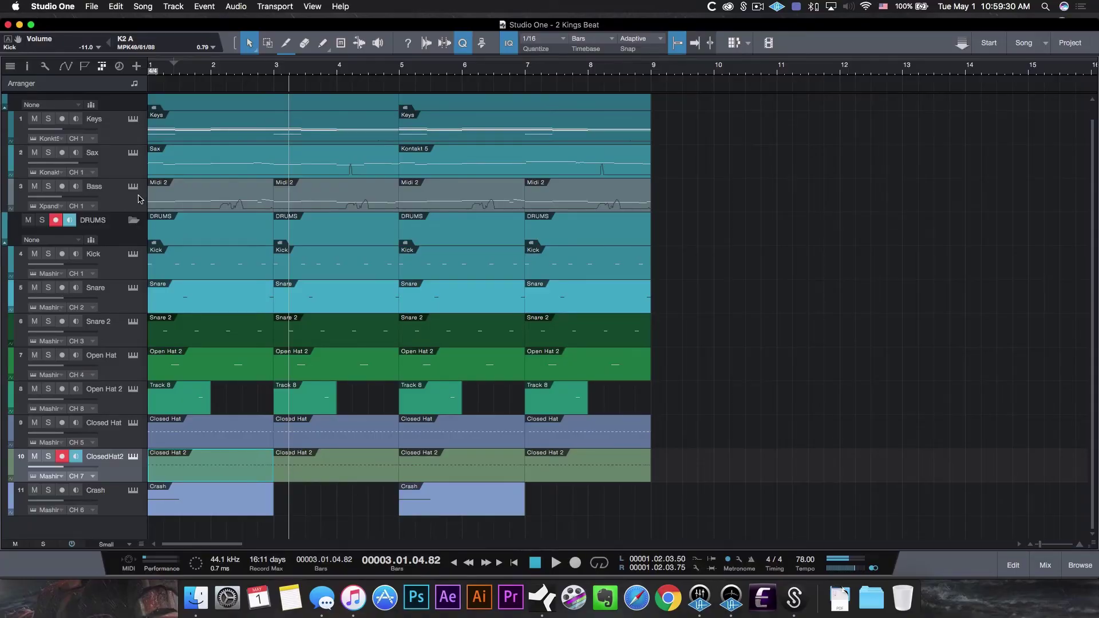
View the Bass track's Xpand!2 instrument and its presets in the 25 Basses category, and close the instrument.
{"action": "left_click", "coordinate": [133, 186]}
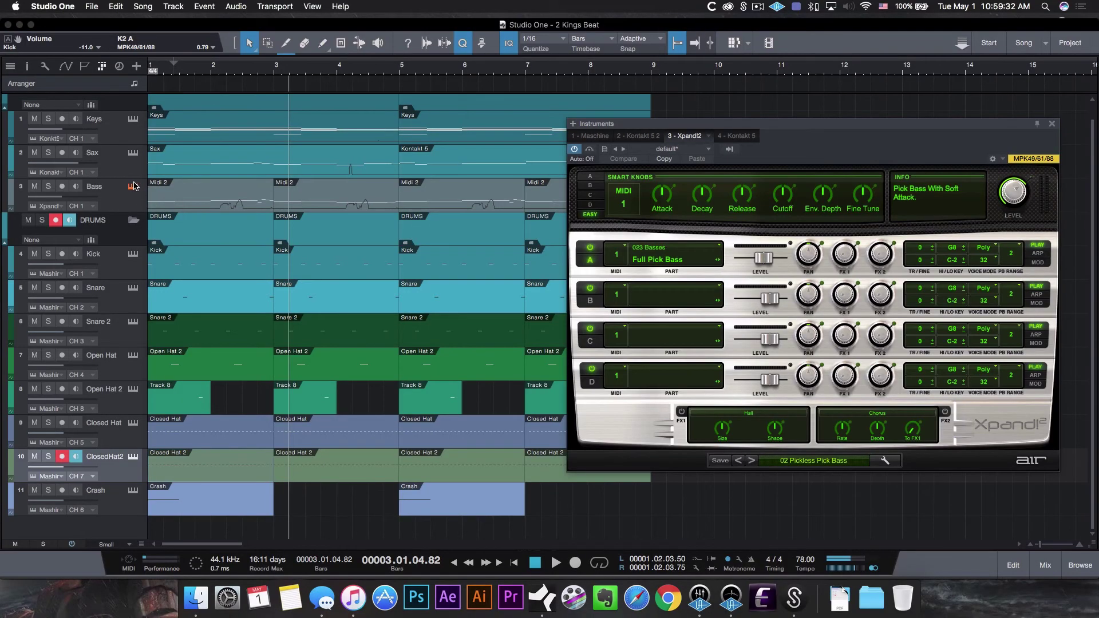
{"action": "left_click", "coordinate": [803, 465]}
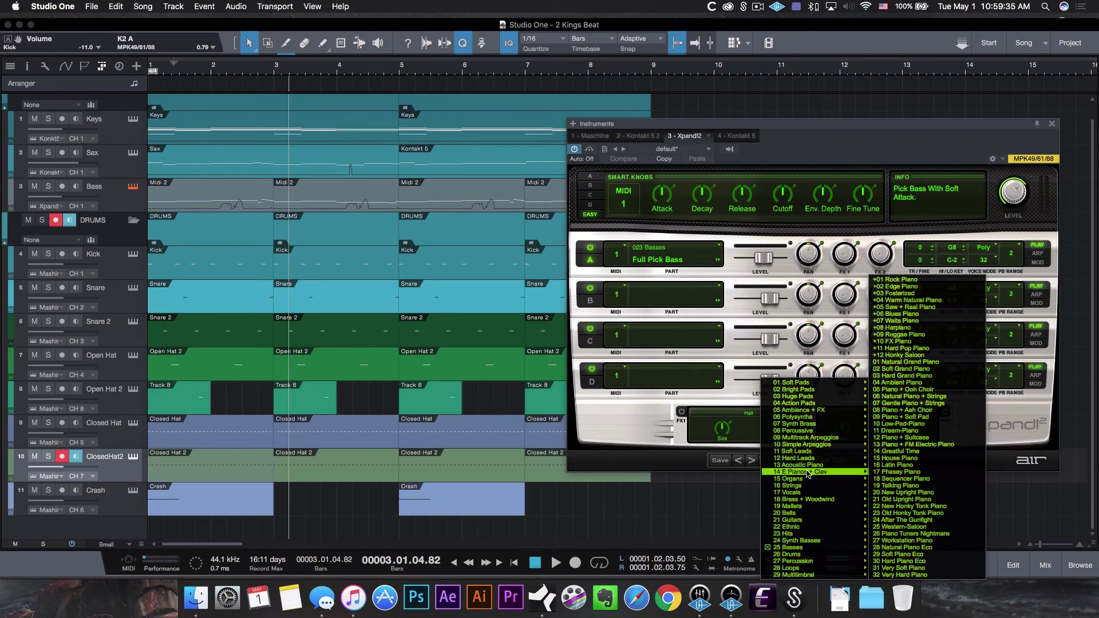
{"action": "mouse_move", "coordinate": [778, 548]}
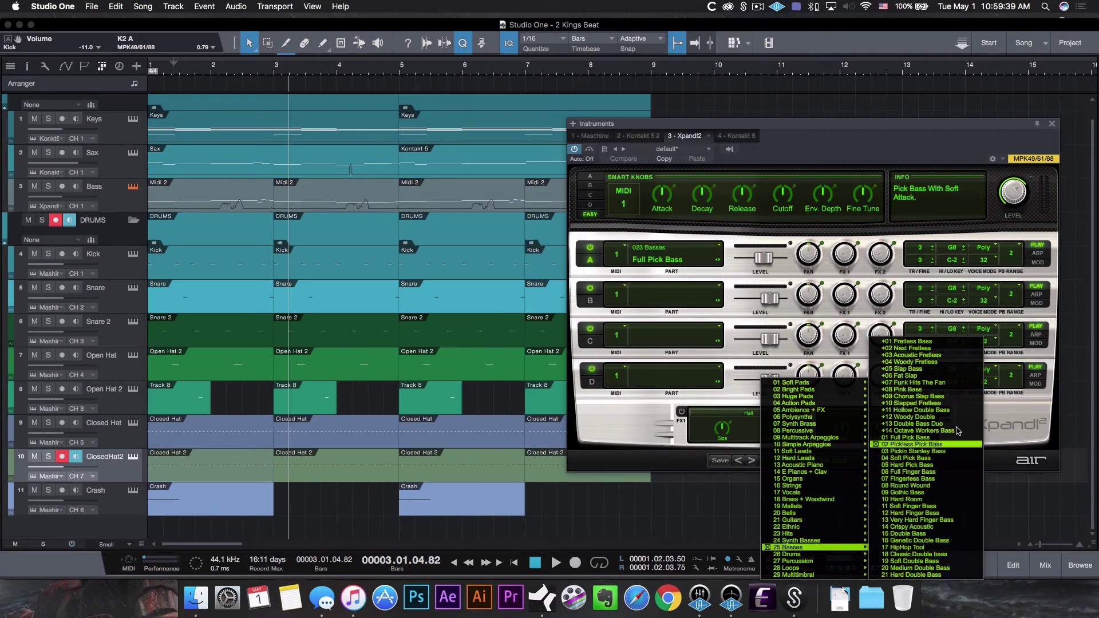
{"action": "left_click", "coordinate": [1052, 124]}
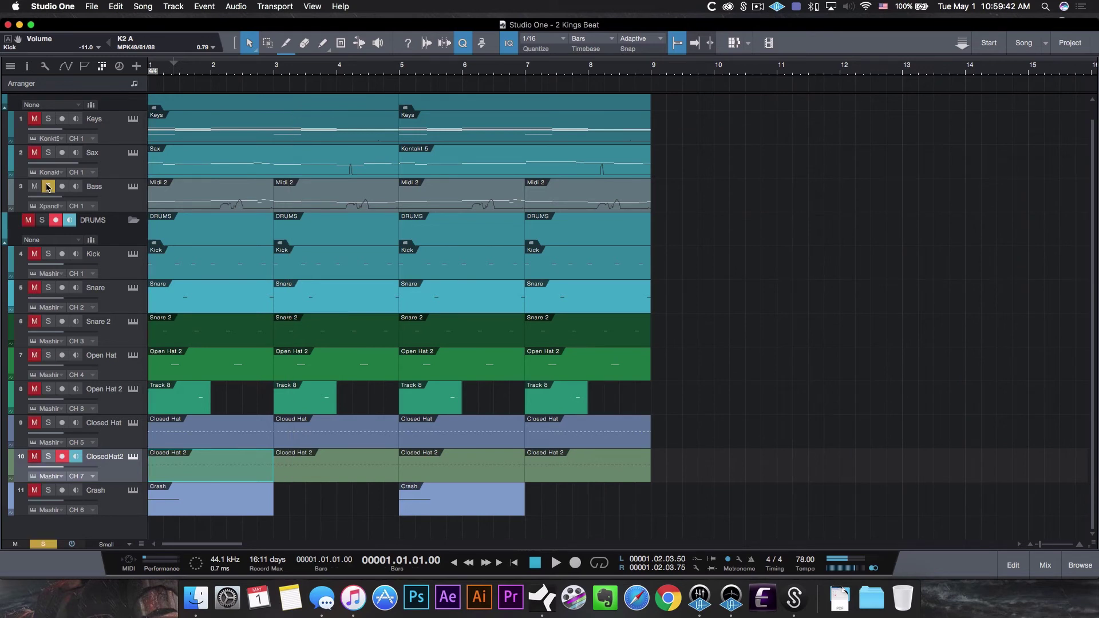
Play the soloed Bass track while viewing its notes across all eight bars in the note editor, and close the editor.
{"action": "key", "text": "space"}
{"action": "double_click", "coordinate": [213, 196]}
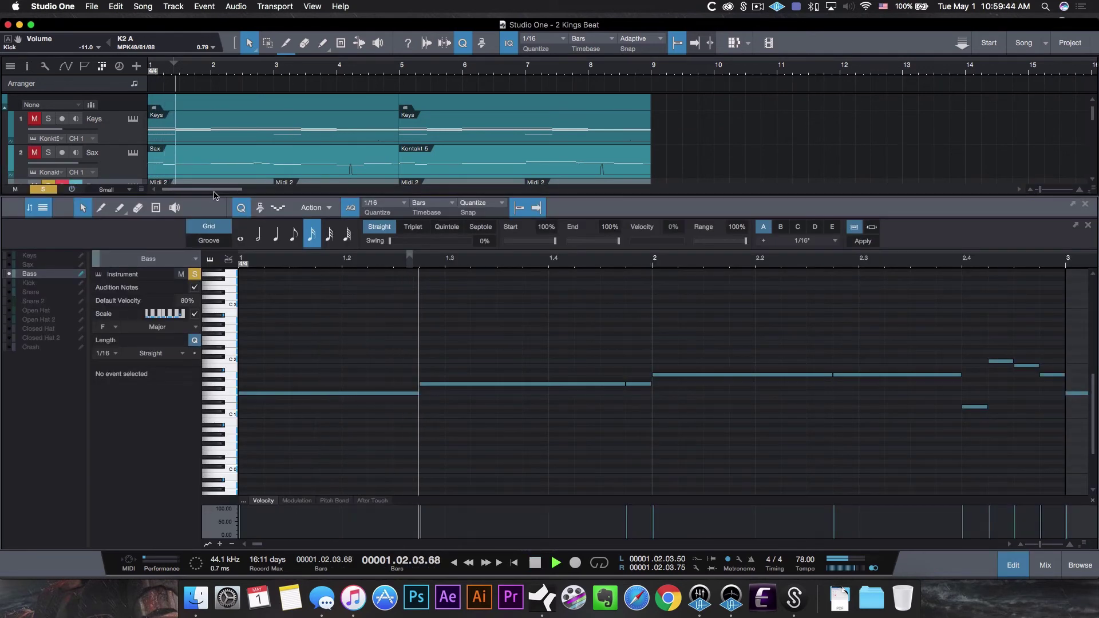
{"action": "key", "text": "w"}
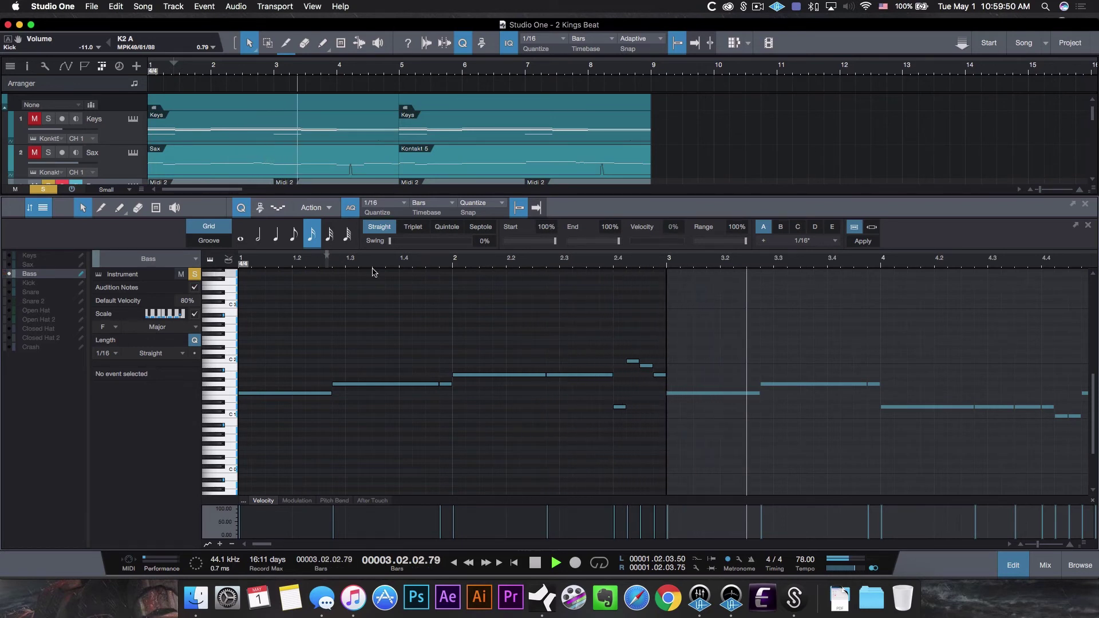
{"action": "key", "text": "w"}
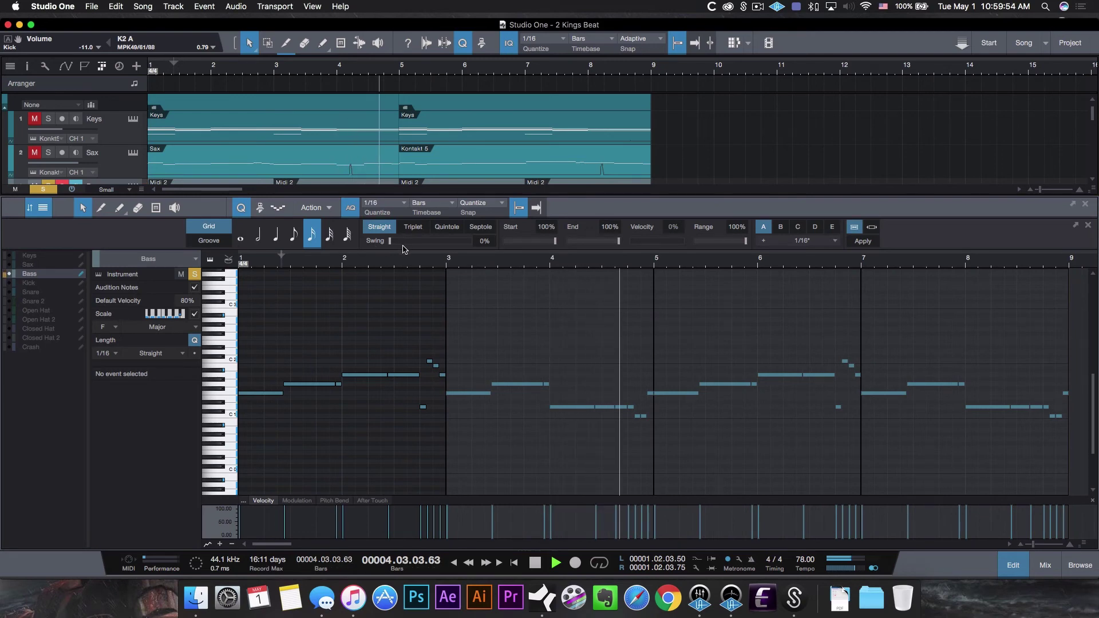
{"action": "left_click", "coordinate": [1020, 564]}
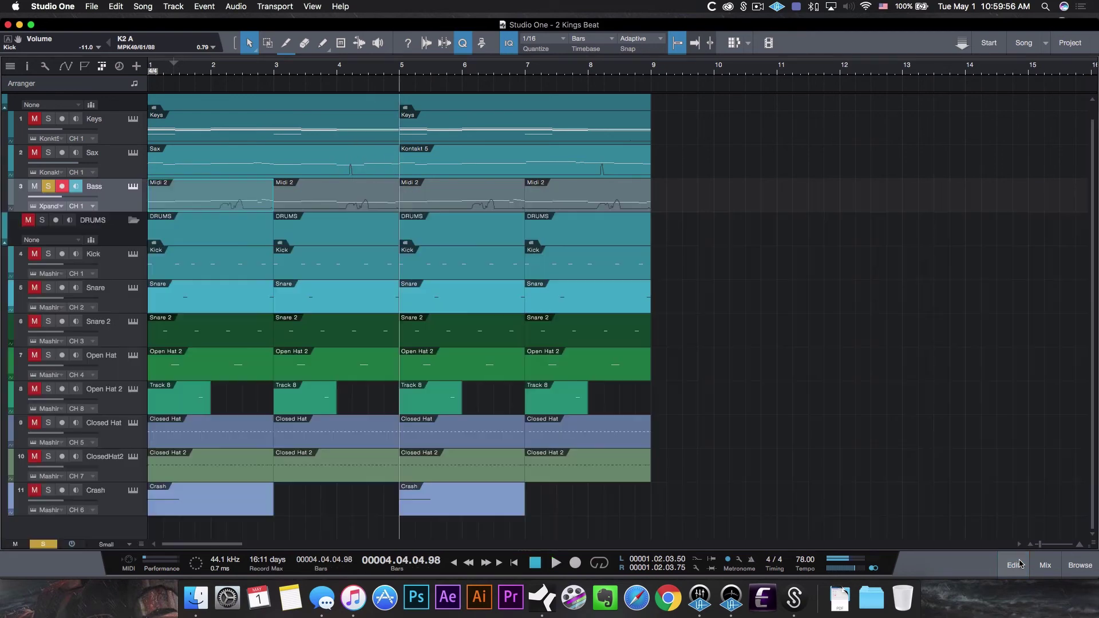
Solo the DRUMS folder together with the Bass track and play back the arrangement.
{"action": "left_click", "coordinate": [42, 221]}
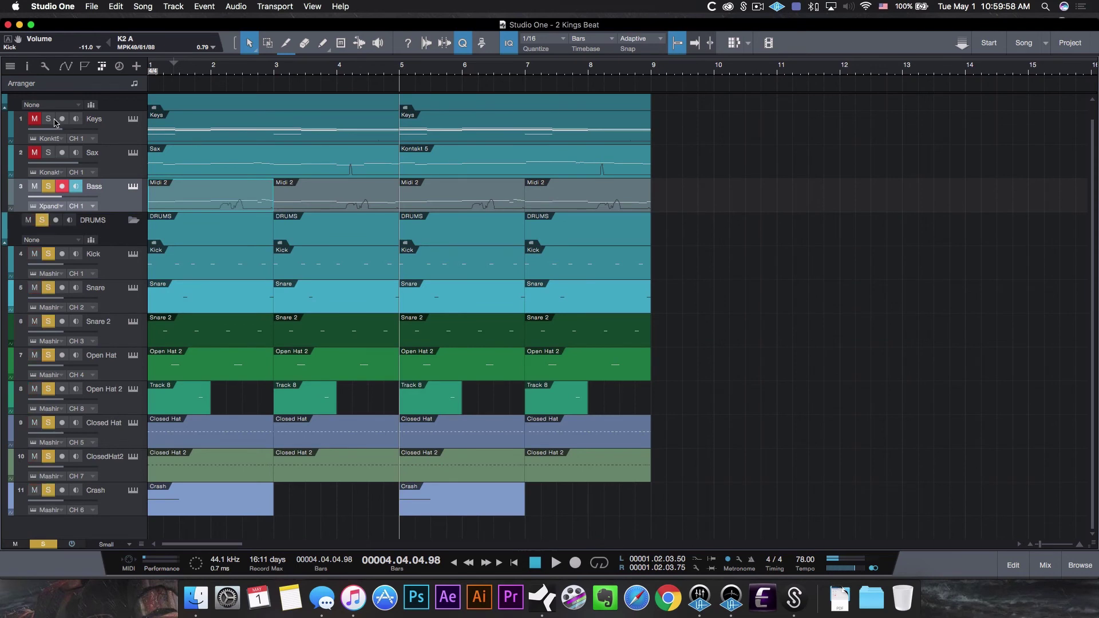
{"action": "key", "text": "space"}
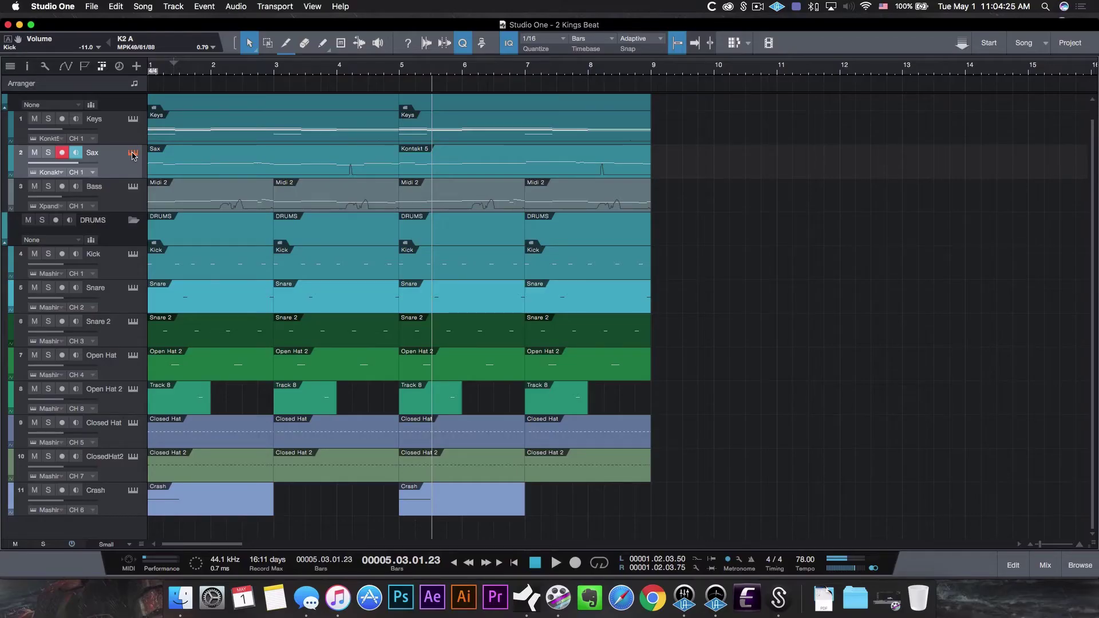
View the Sax track's instrument and play its notes in the note editor, first soloed and then with all tracks.
{"action": "left_click", "coordinate": [132, 153]}
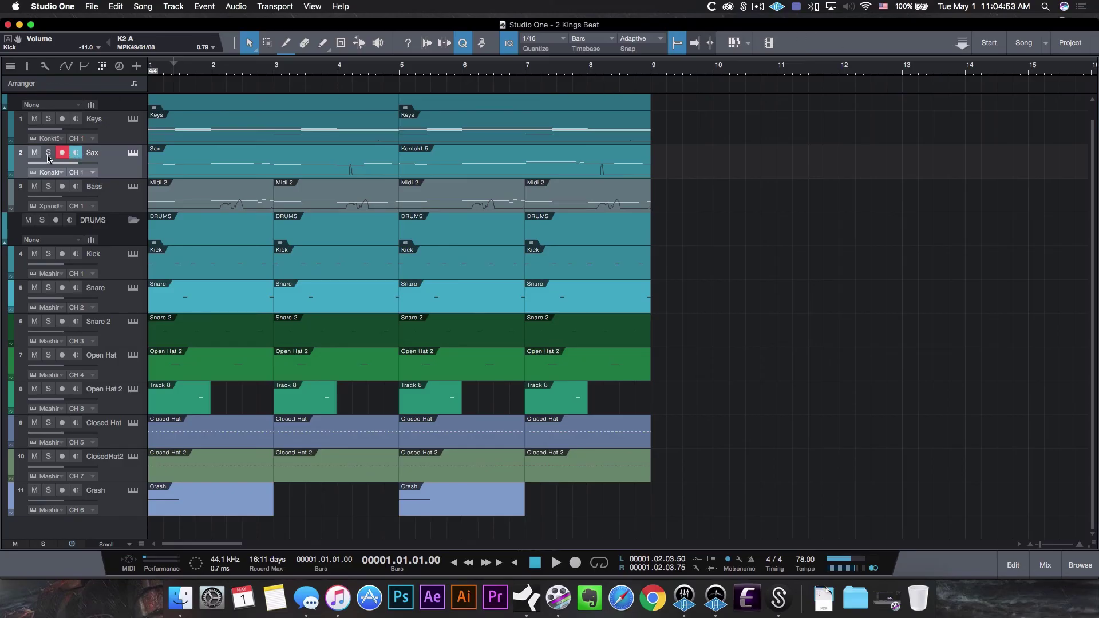
{"action": "double_click", "coordinate": [227, 166]}
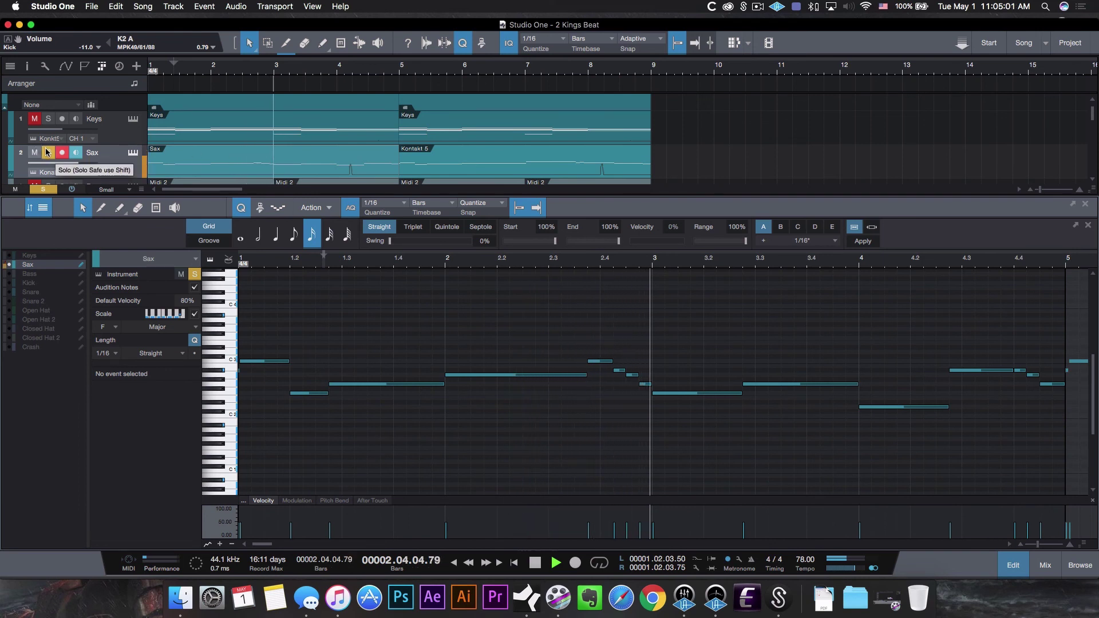
{"action": "left_click", "coordinate": [48, 152]}
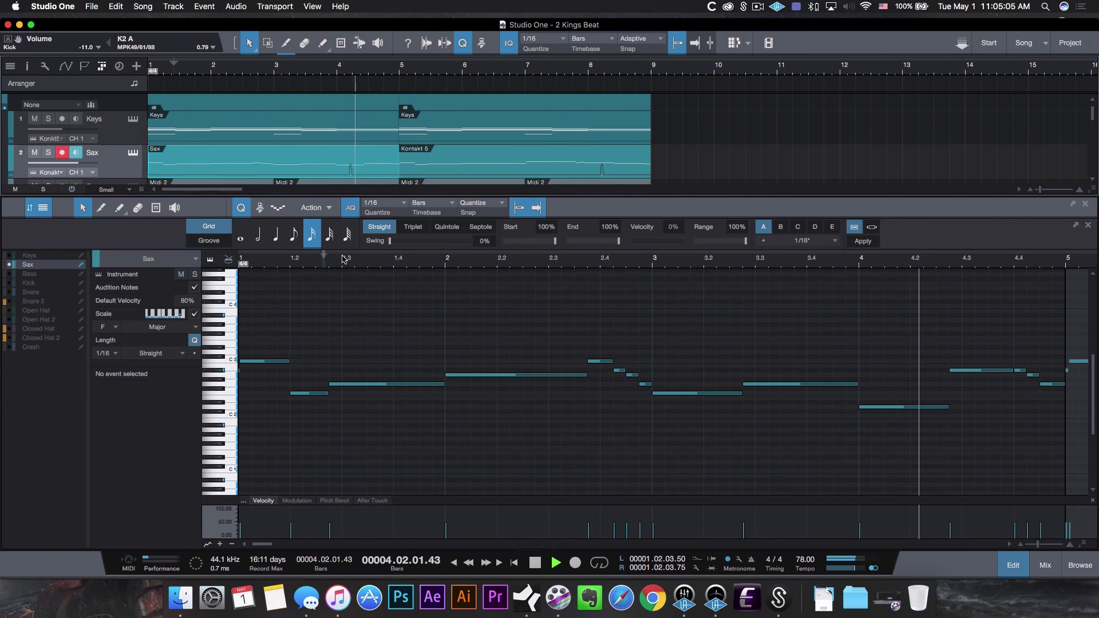
{"action": "left_click_drag", "start_coordinate": [347, 259], "coordinate": [346, 254]}
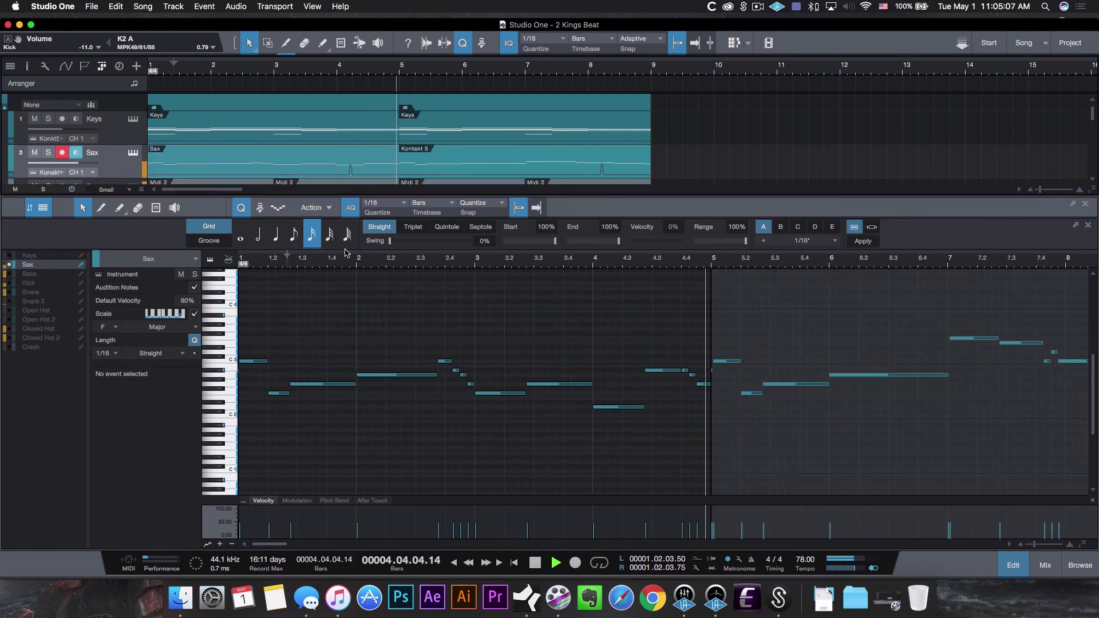
{"action": "left_click_drag", "start_coordinate": [346, 254], "coordinate": [350, 252]}
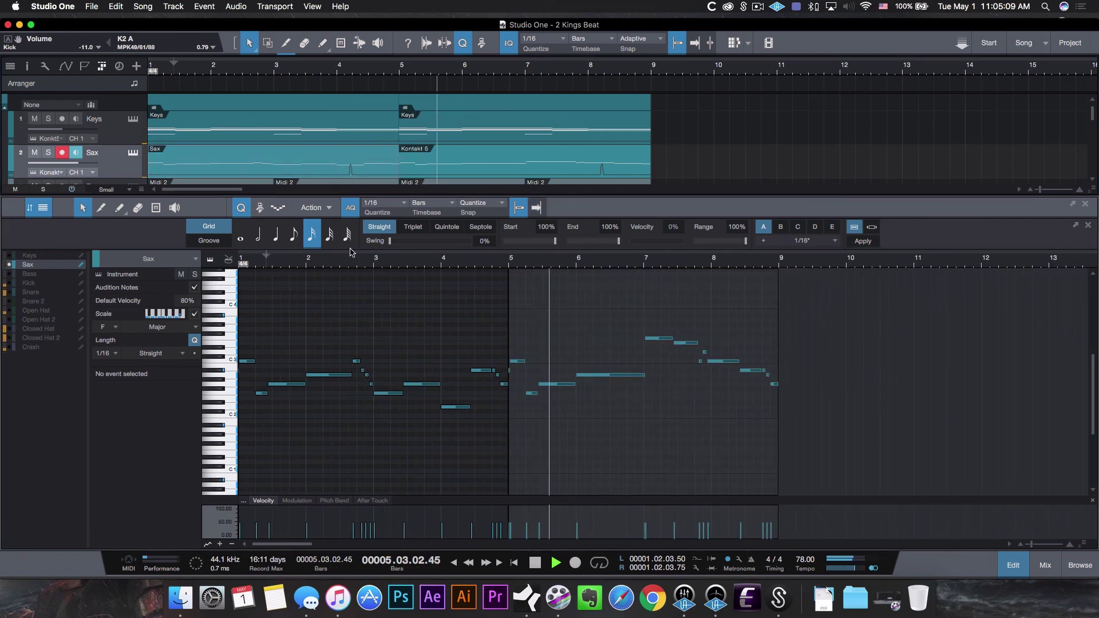